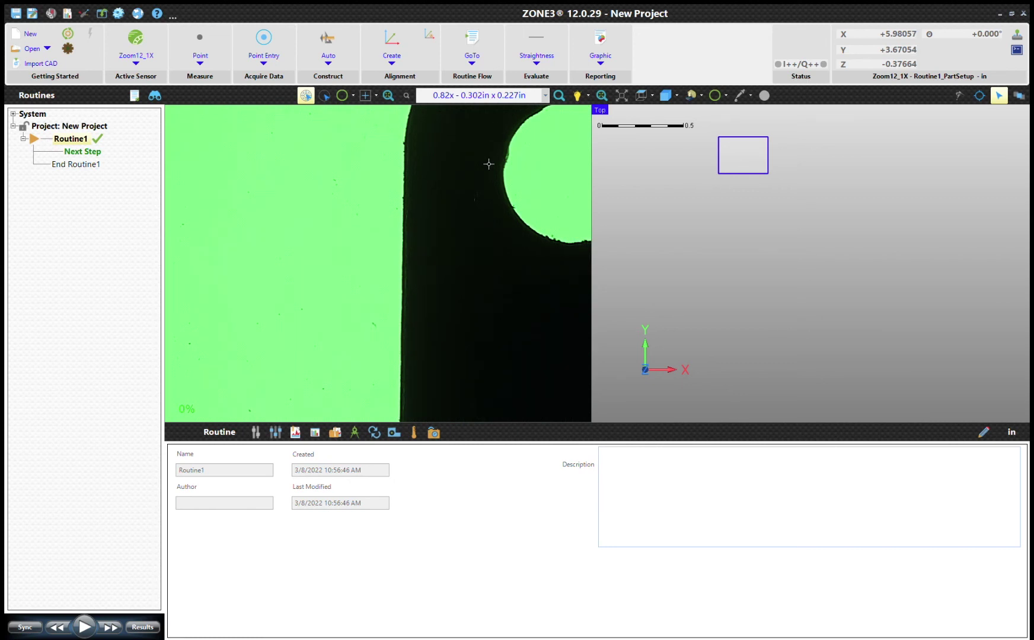
- Start Line1 and add a Strong Edge finder, StrongEdge1, over the vertical part edge
click(200, 49)
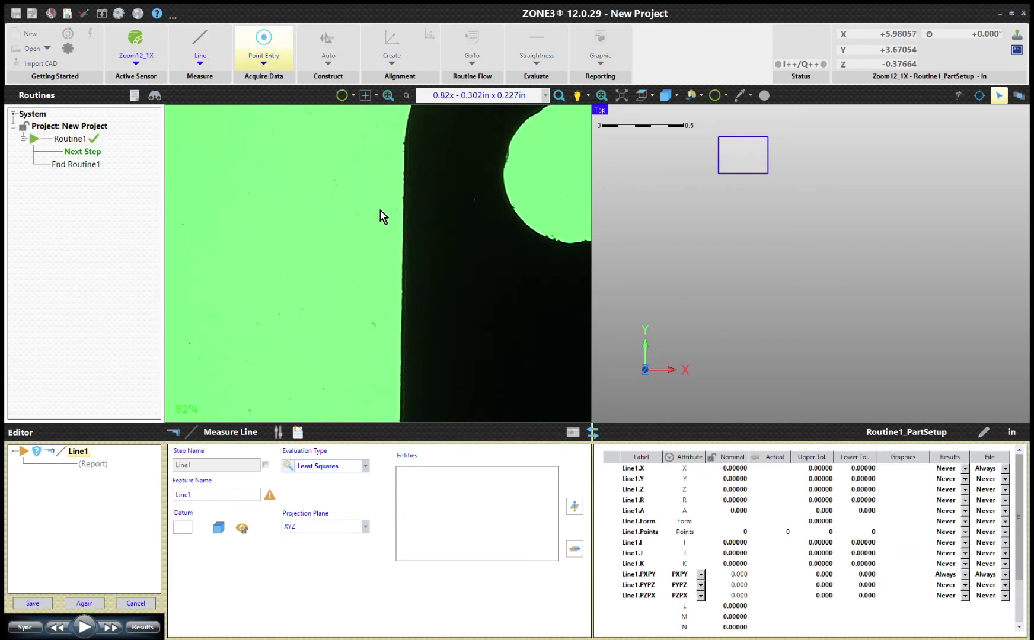
click(415, 224)
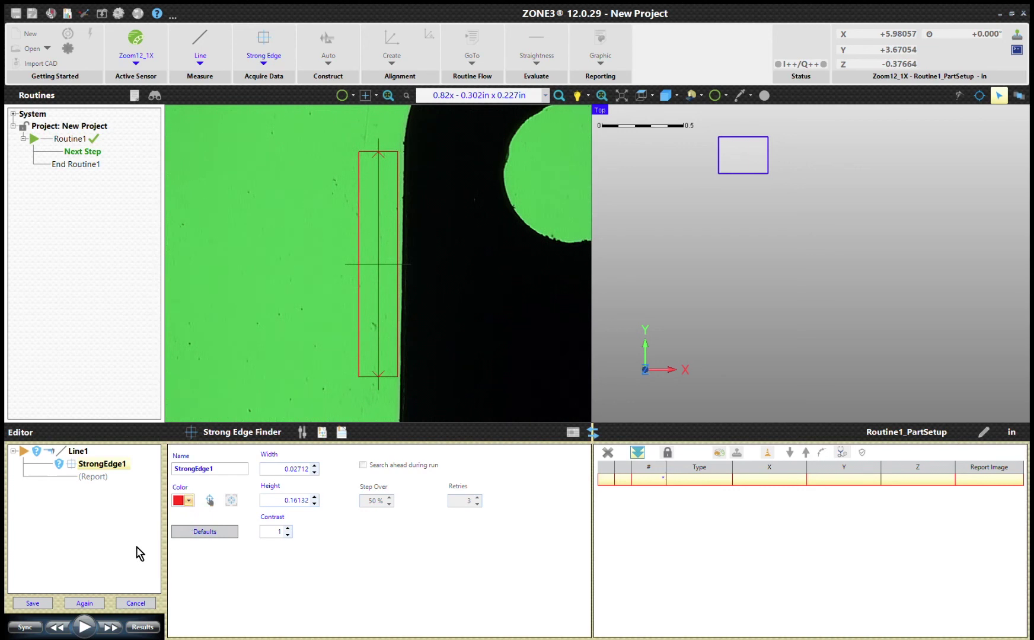
key(Down)
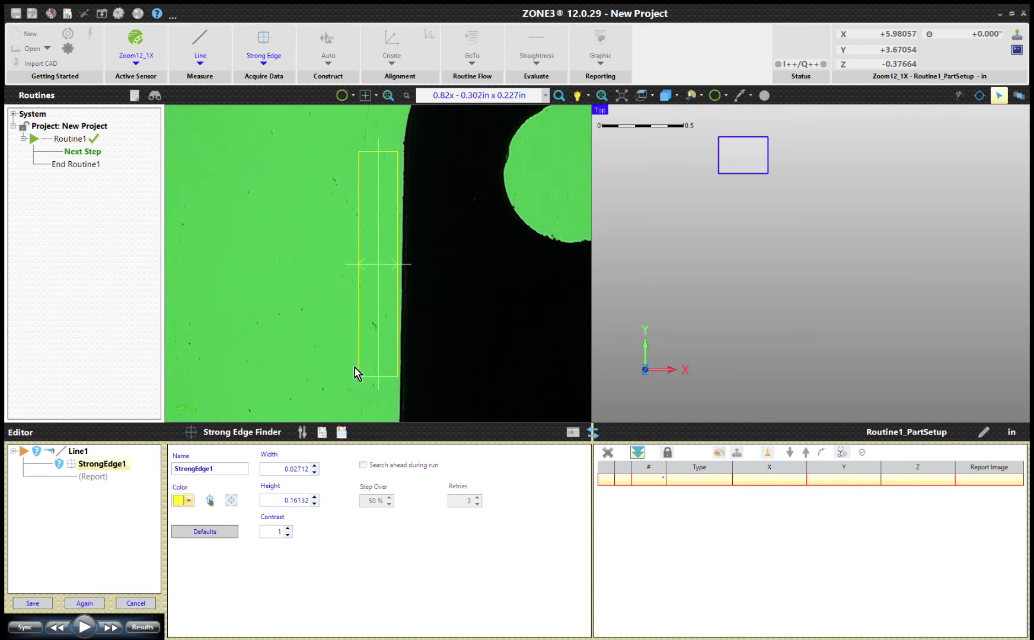
- Reshape StrongEdge1 into a horizontal box 0.22319 wide by 0.01780 high across the edge
drag(401, 384, 439, 291)
drag(505, 274, 535, 277)
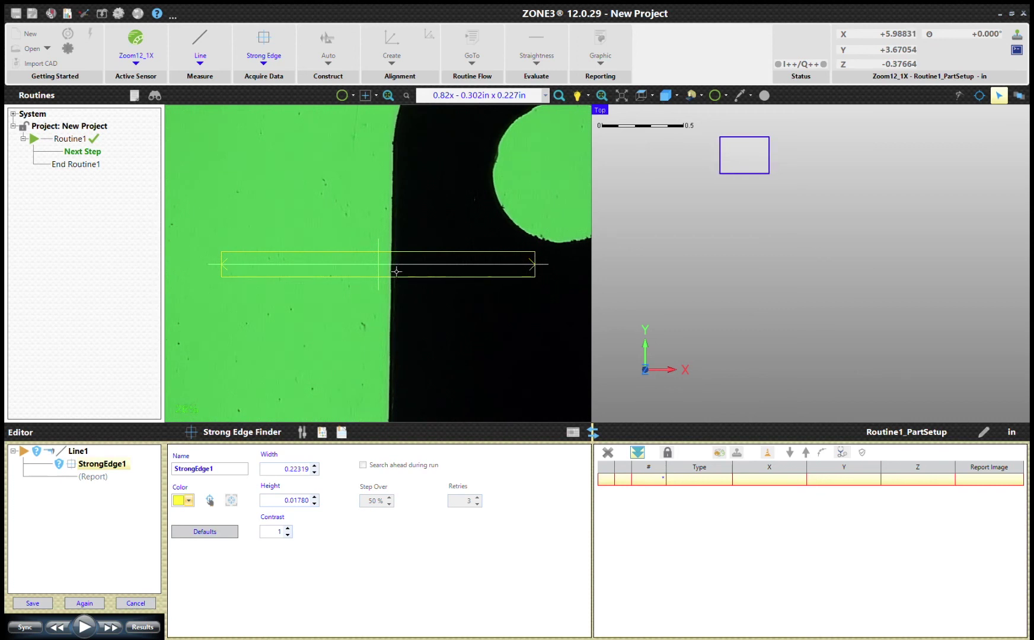
- Capture four edge points down the vertical edge, Y 3.67009 to 2.71702 near X 5.99
click(445, 277)
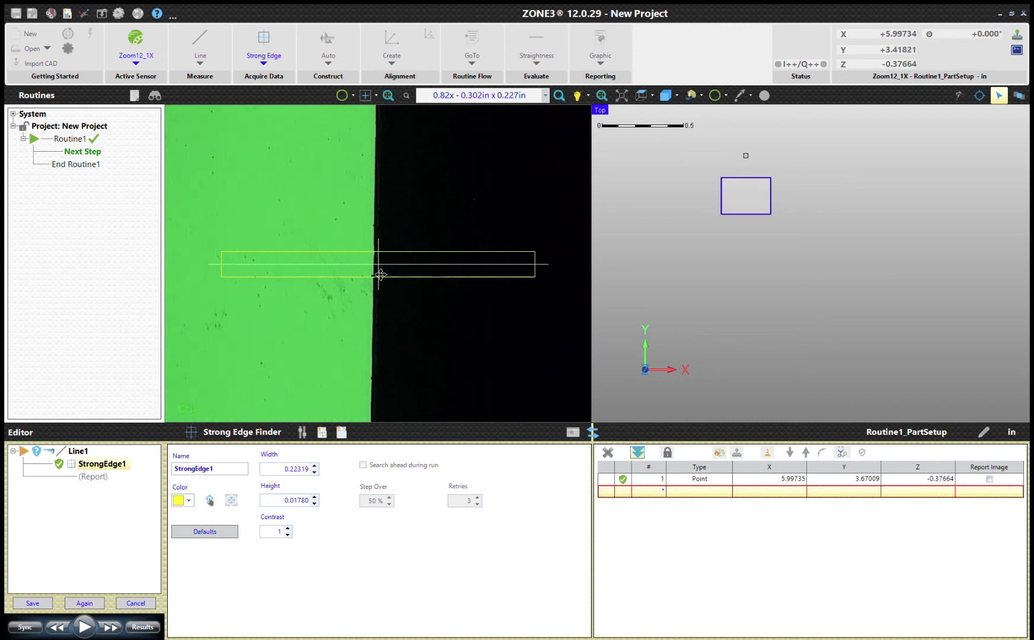
click(243, 273)
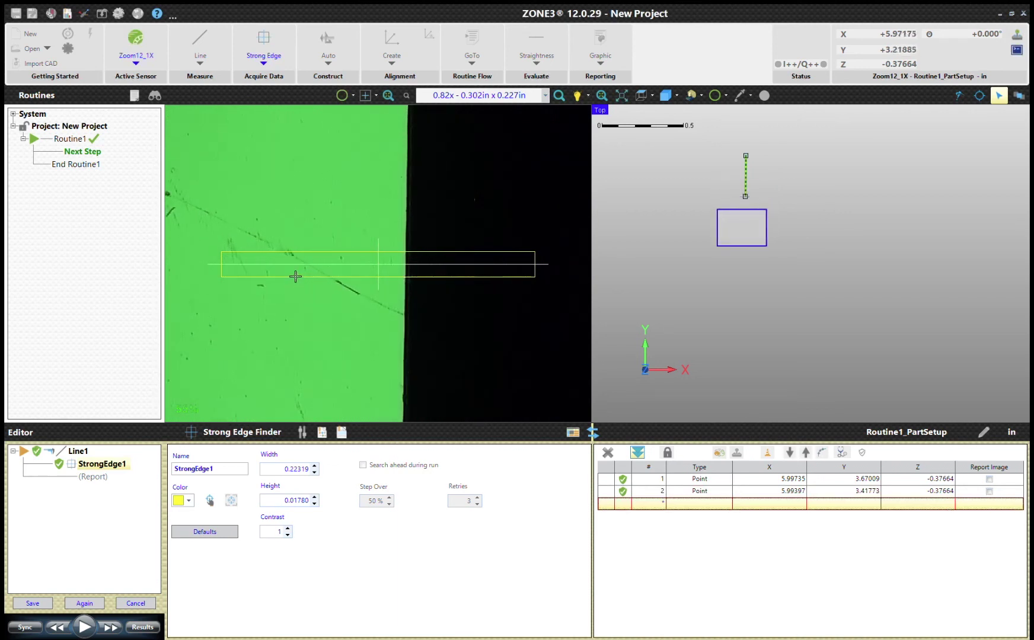
click(409, 270)
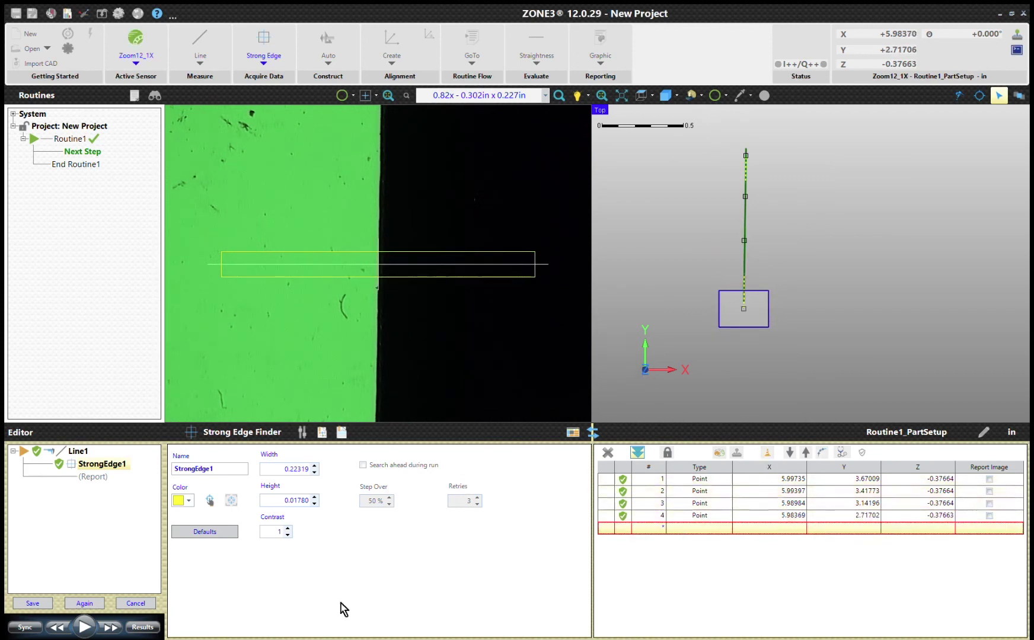
click(87, 628)
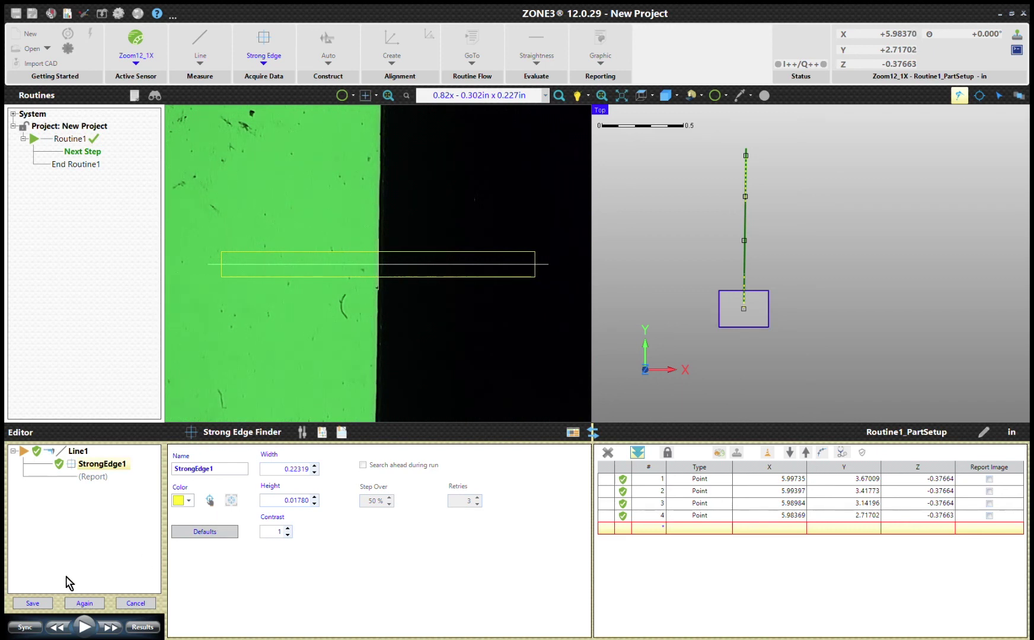
- Save Line1 into Routine1 and start Line2 using a FeatureFinder for data acquisition
click(36, 604)
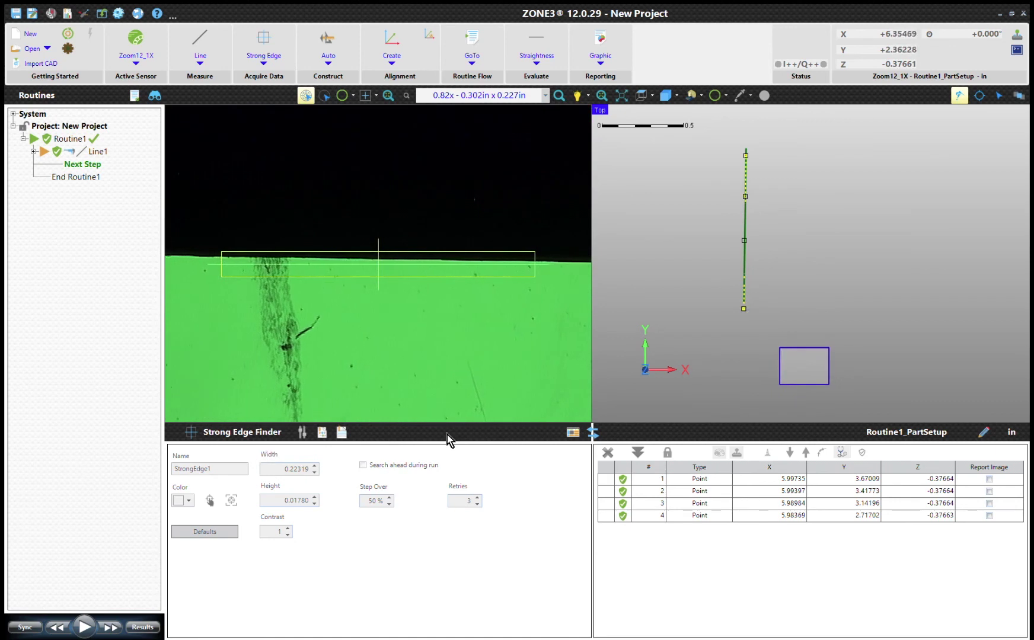
click(205, 43)
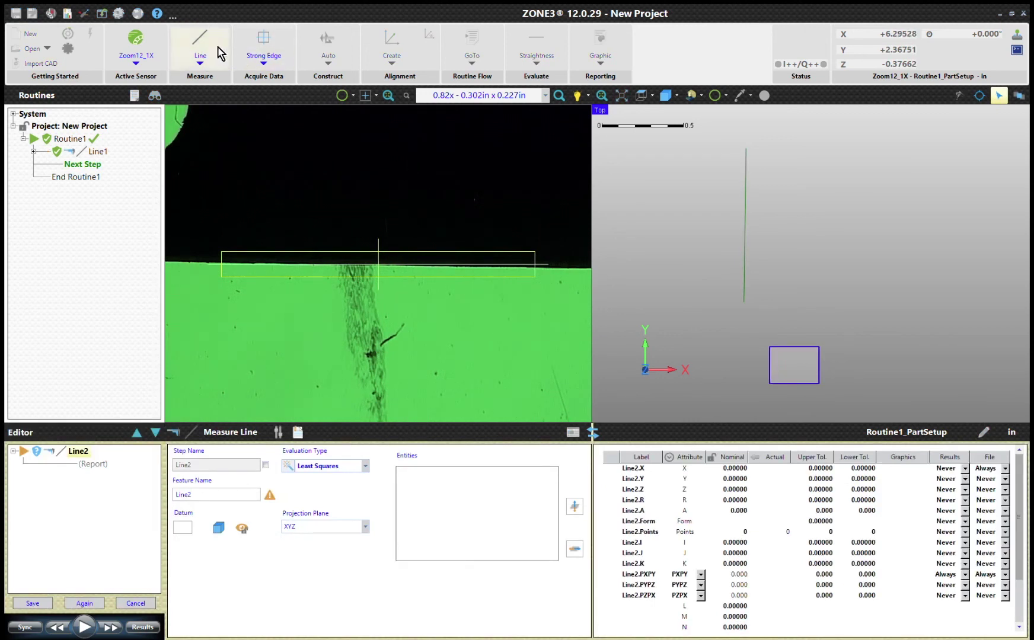
click(261, 65)
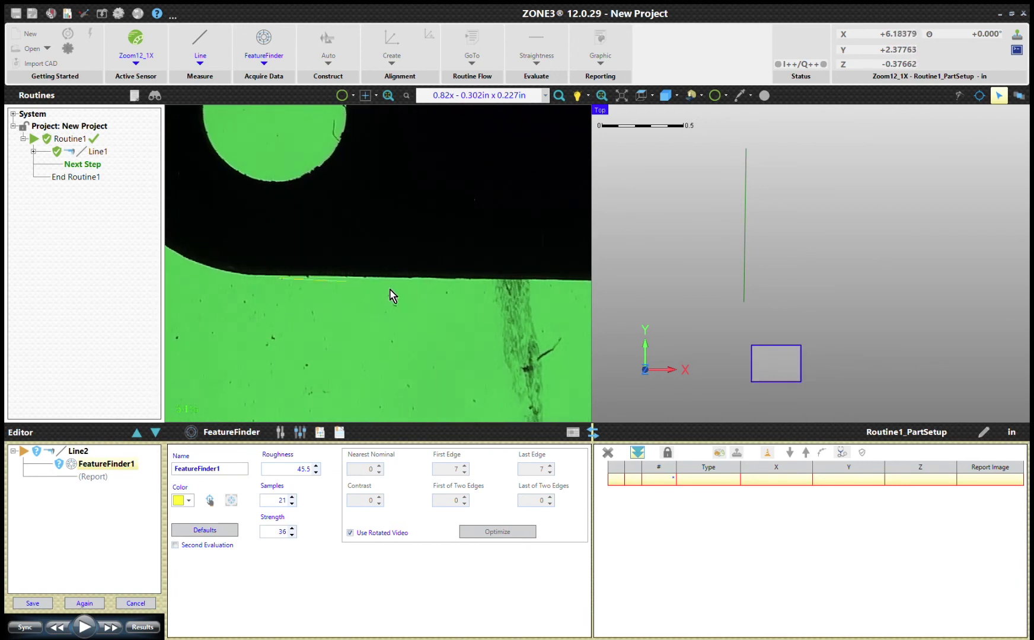
- Run FeatureFinder1 along the horizontal edge and select its Line result
click(480, 291)
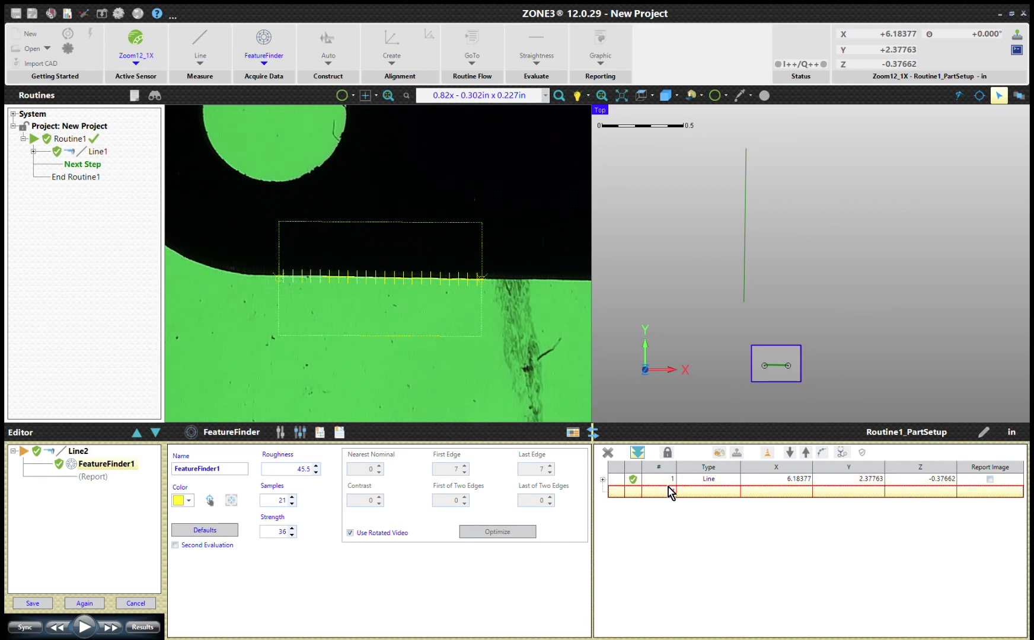
click(715, 483)
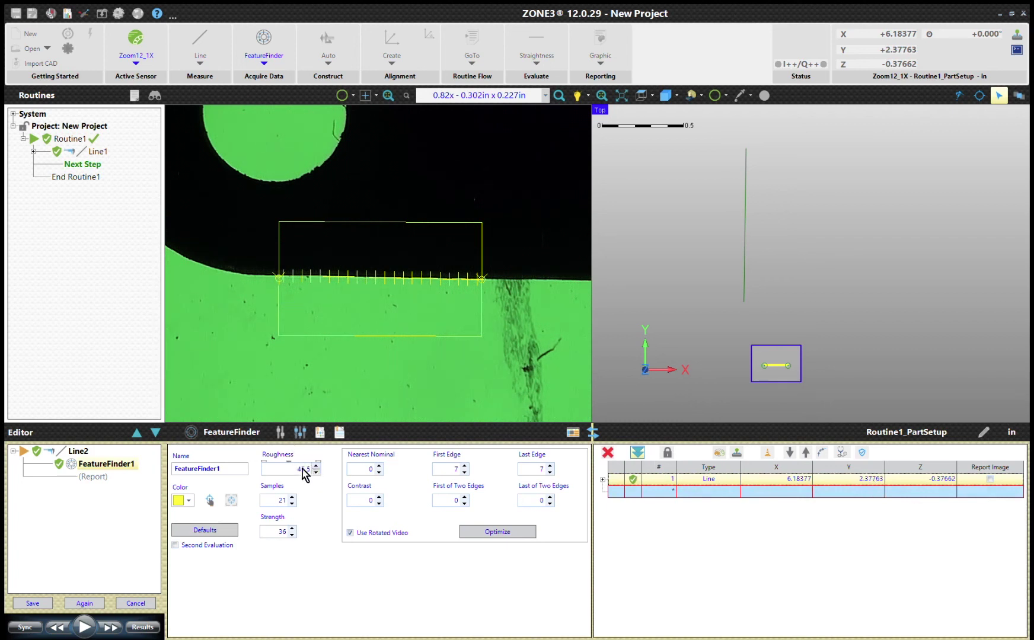
mouse_move(306, 466)
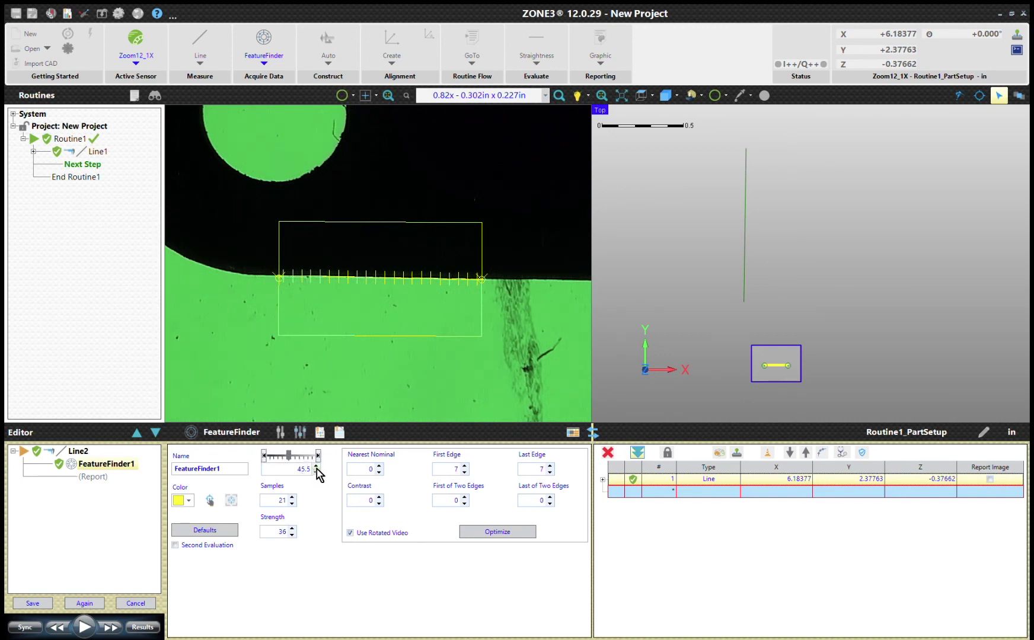
- Tune FeatureFinder1 to roughness 31.2, 12 samples and strength 67
drag(293, 463, 289, 464)
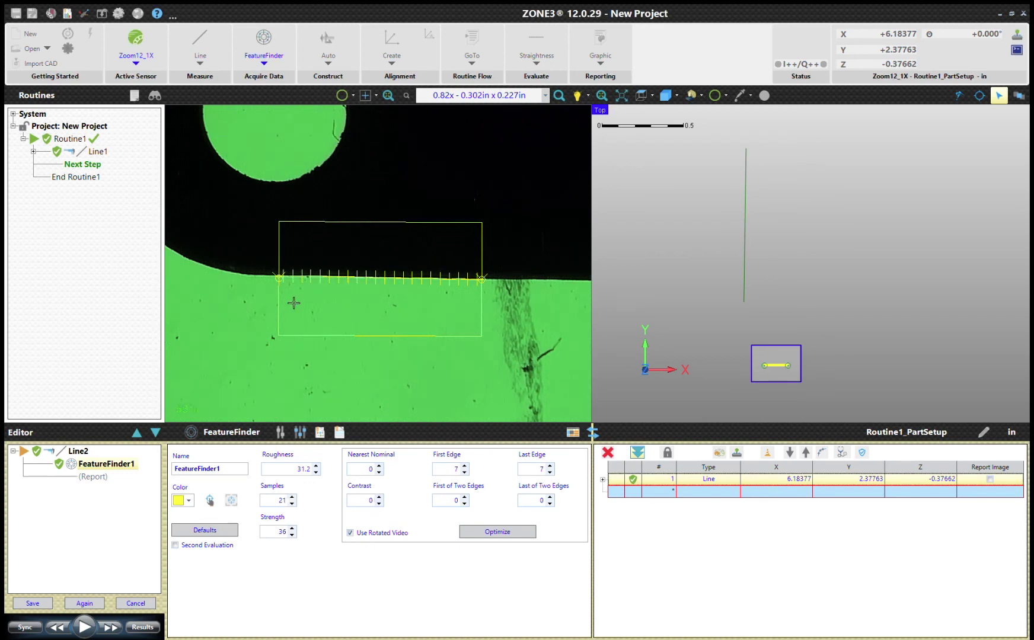
mouse_move(279, 501)
drag(272, 490, 282, 492)
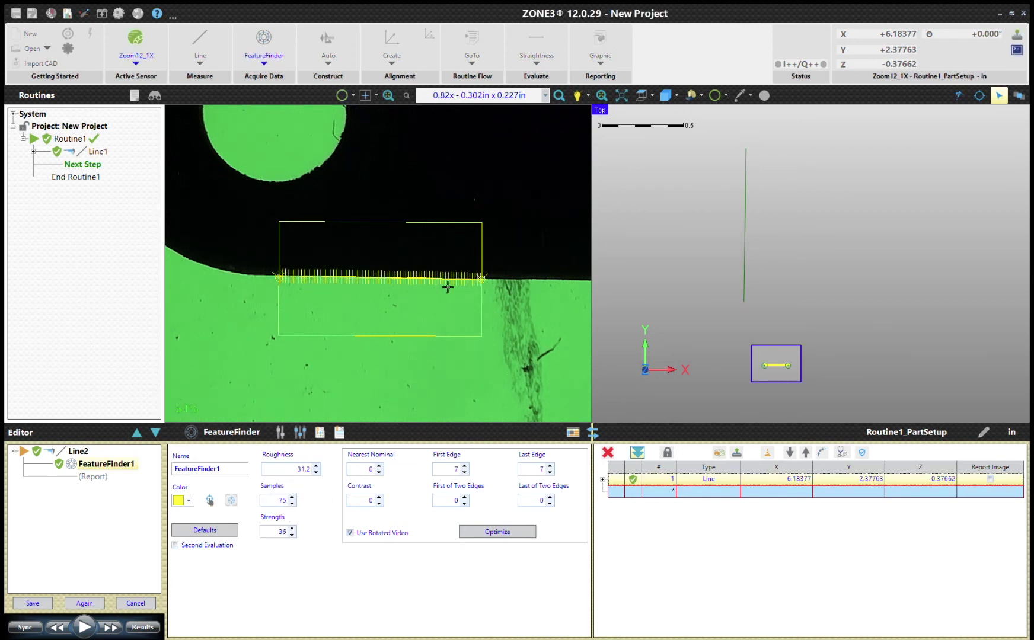
click(279, 501)
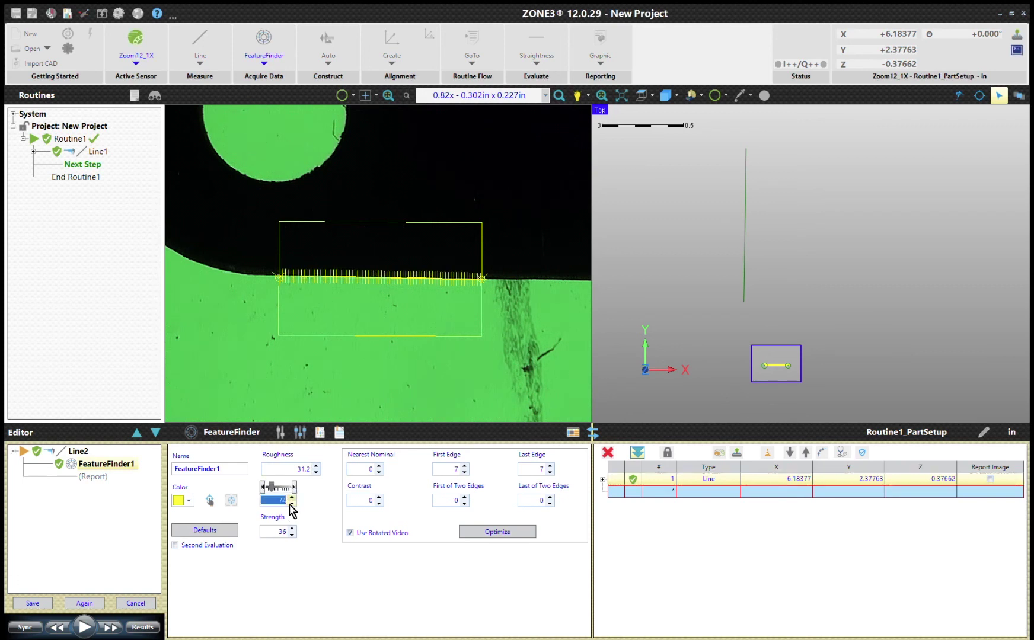
drag(275, 490, 274, 493)
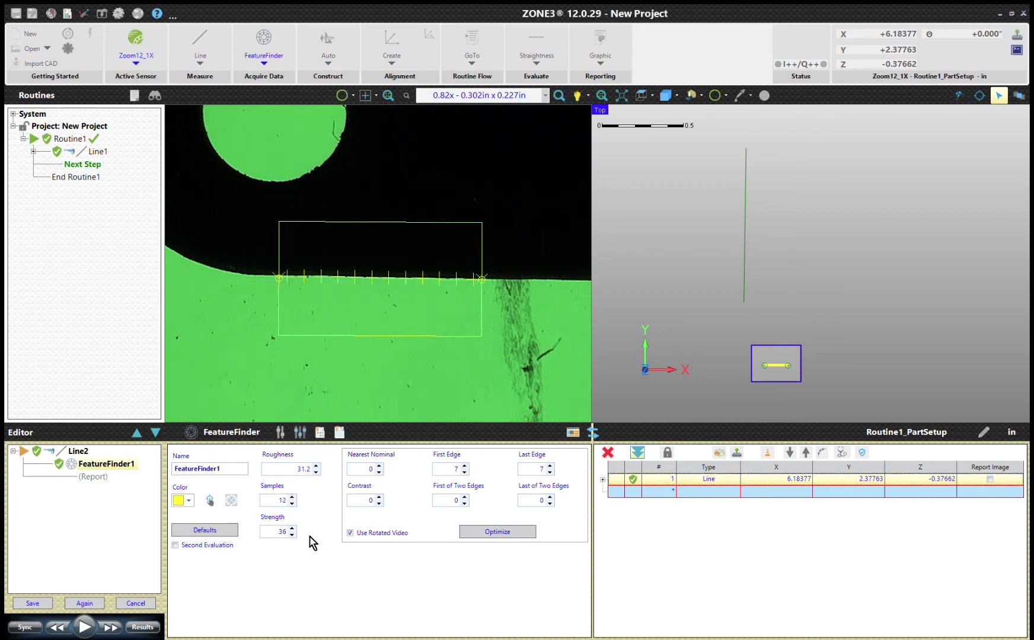
click(285, 531)
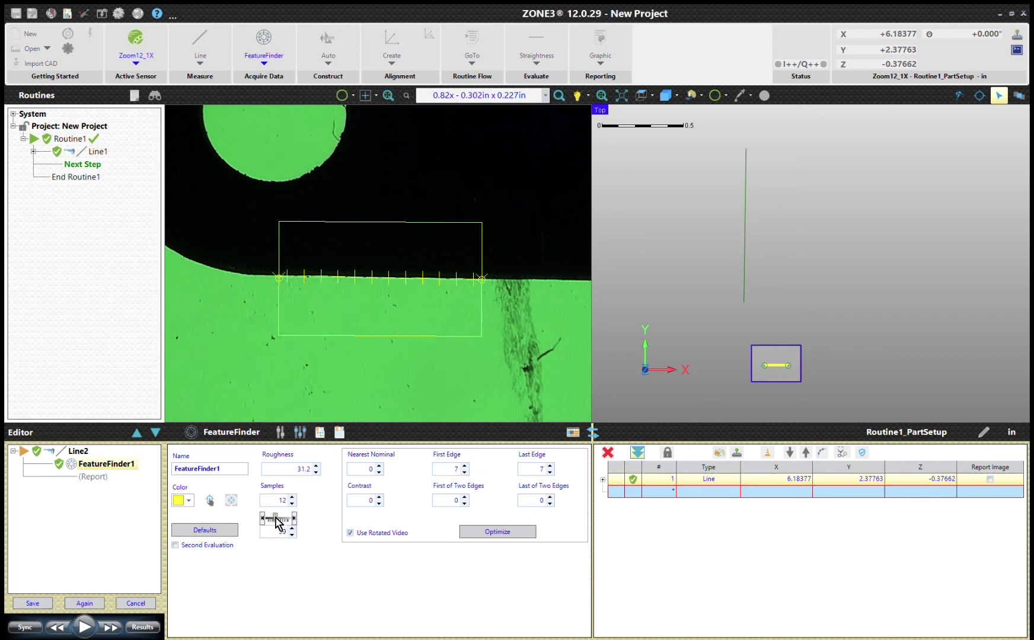
drag(275, 516, 279, 519)
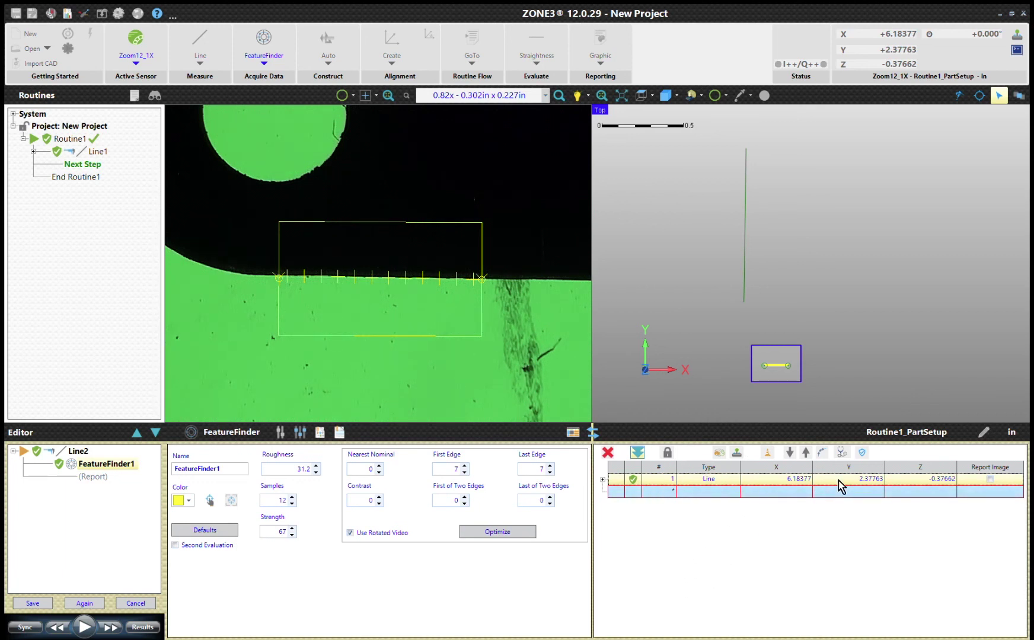
- Add three more FeatureFinder boxes along the edge, replay them, and save Line2 with five results
click(793, 495)
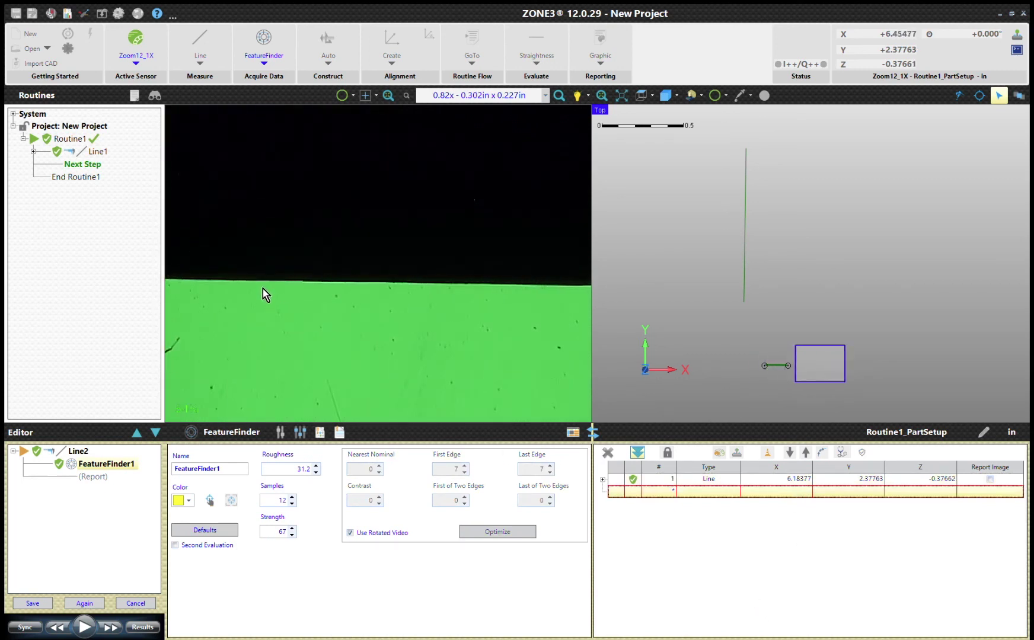
drag(259, 280, 505, 289)
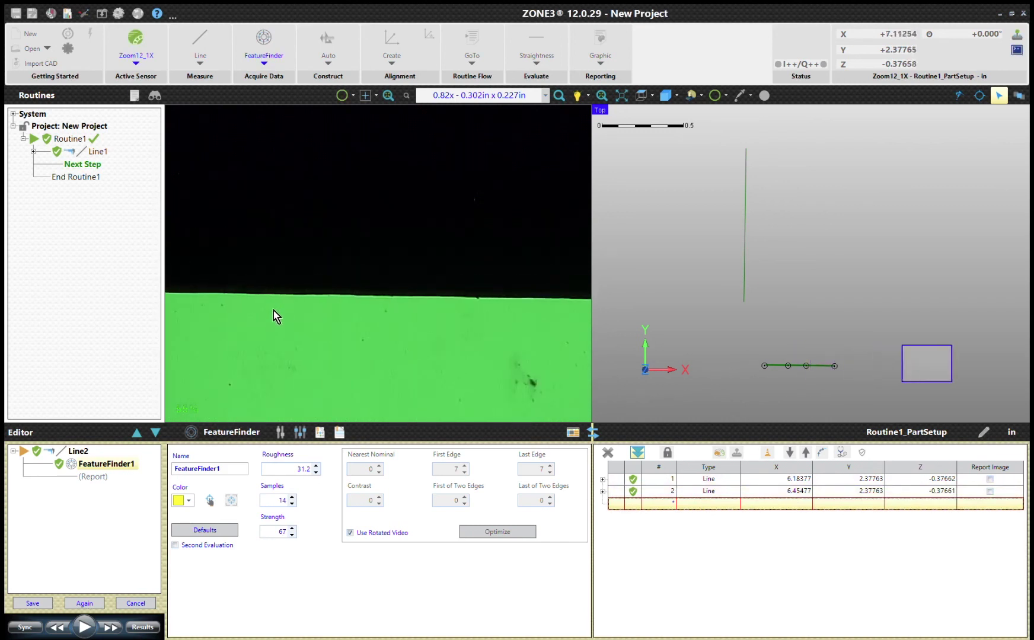
drag(258, 299, 509, 303)
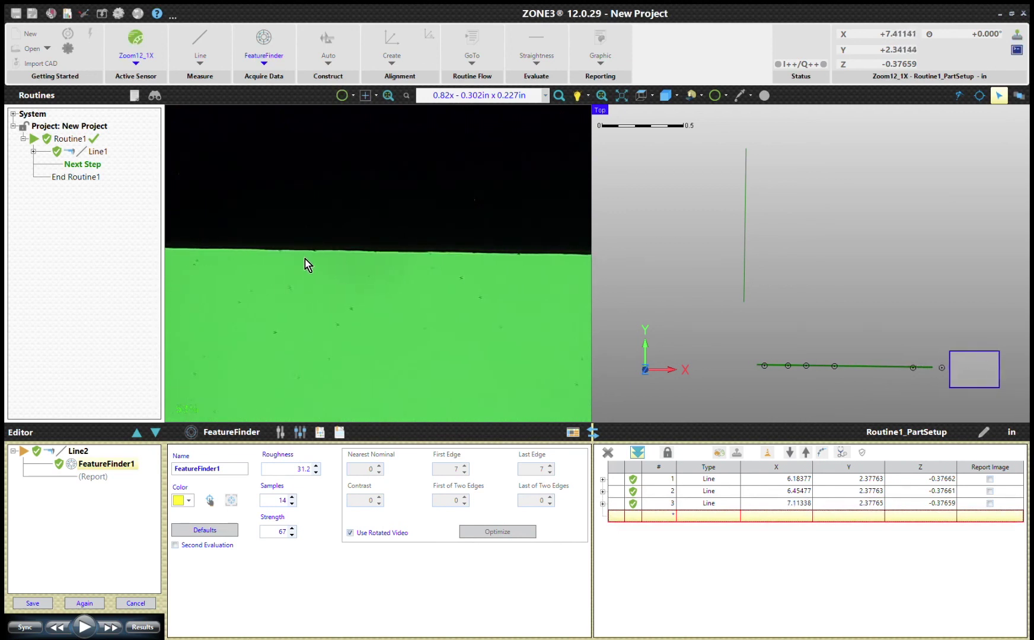
drag(303, 252, 487, 263)
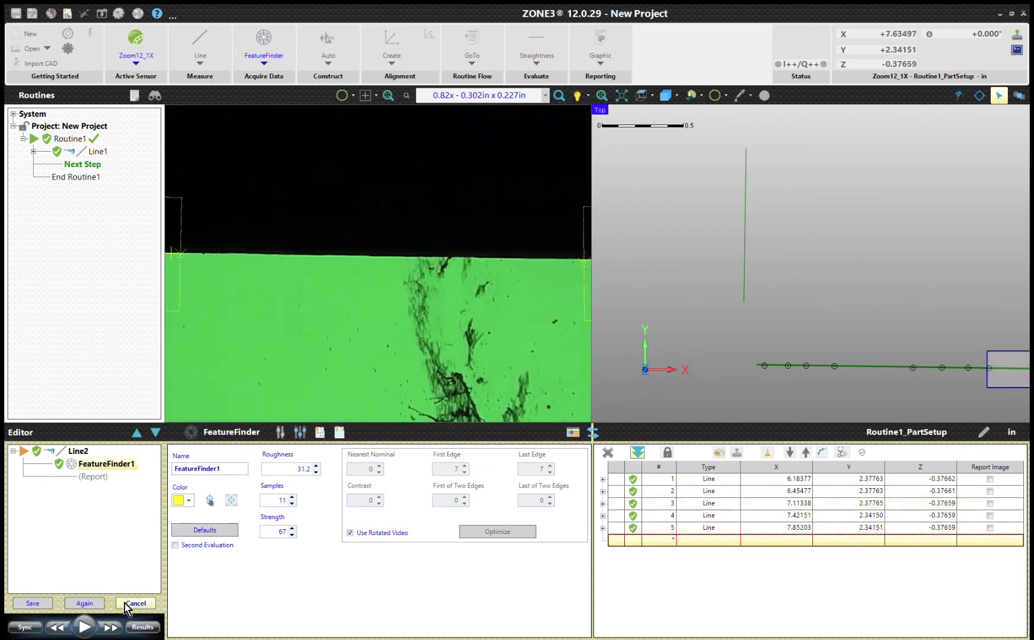
click(83, 626)
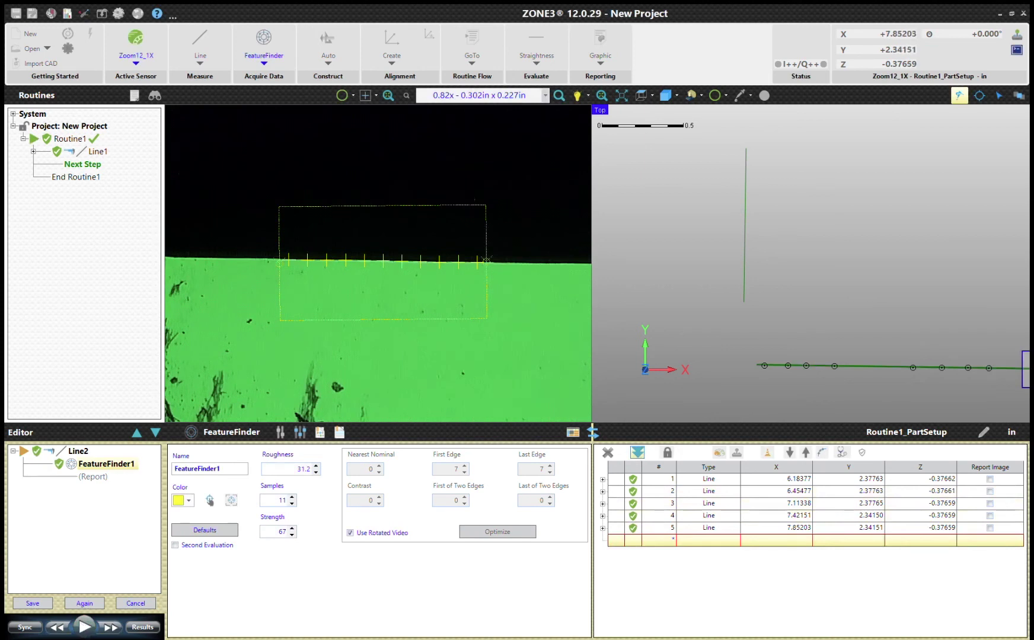
click(30, 604)
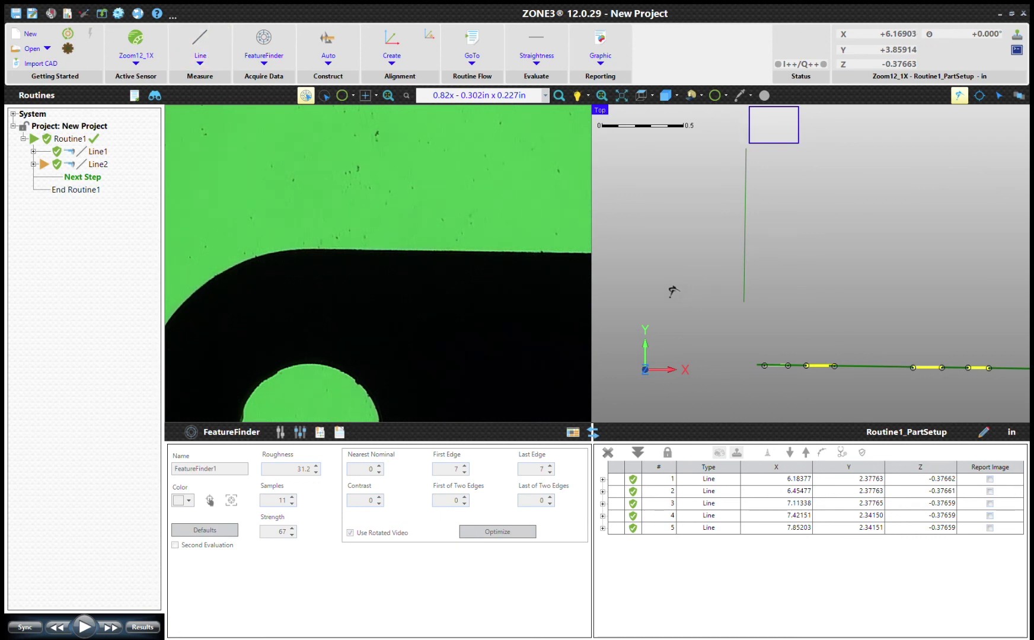
- Start Line3 with Point Entry and mark two points at the left and right of the top edge
click(200, 51)
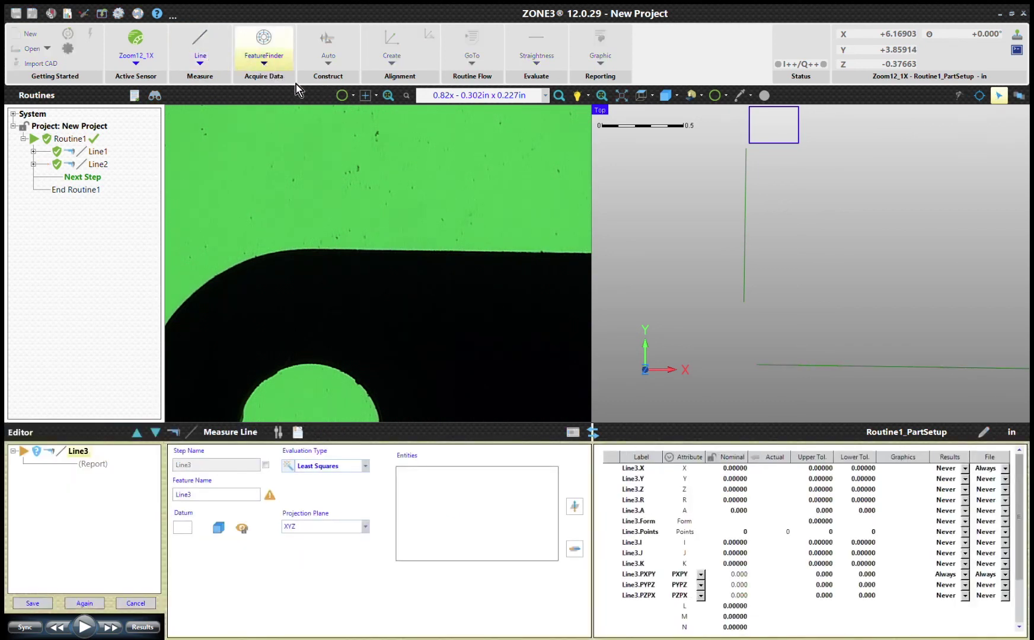
click(421, 133)
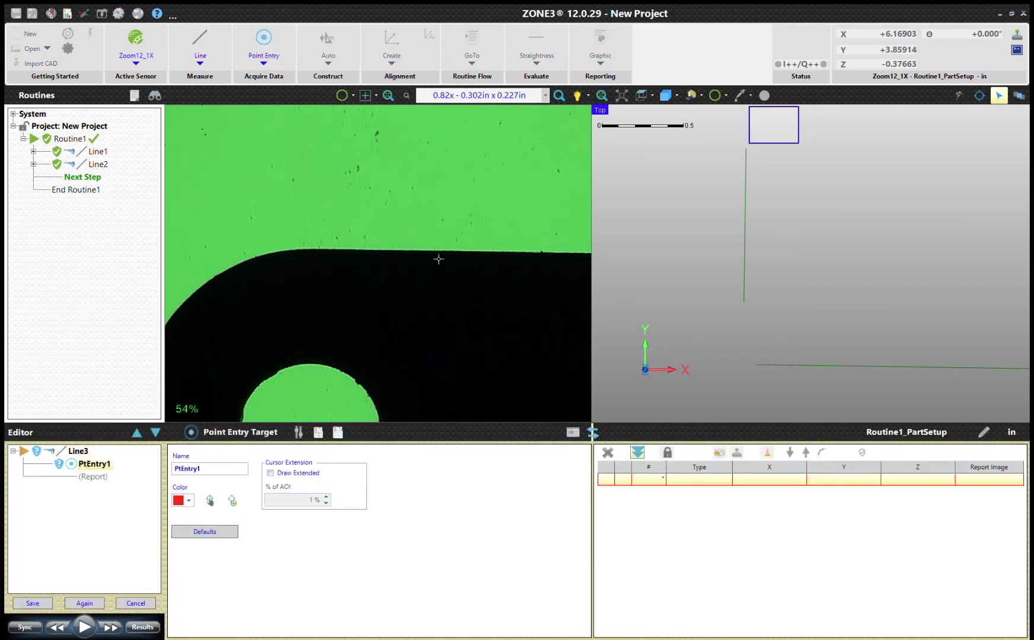
click(323, 253)
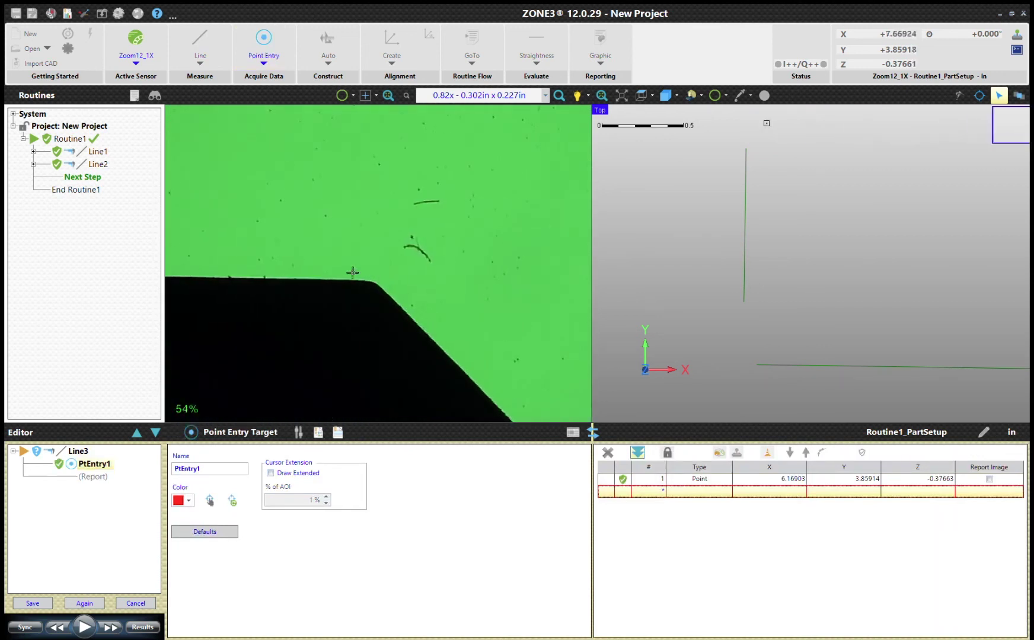
click(349, 285)
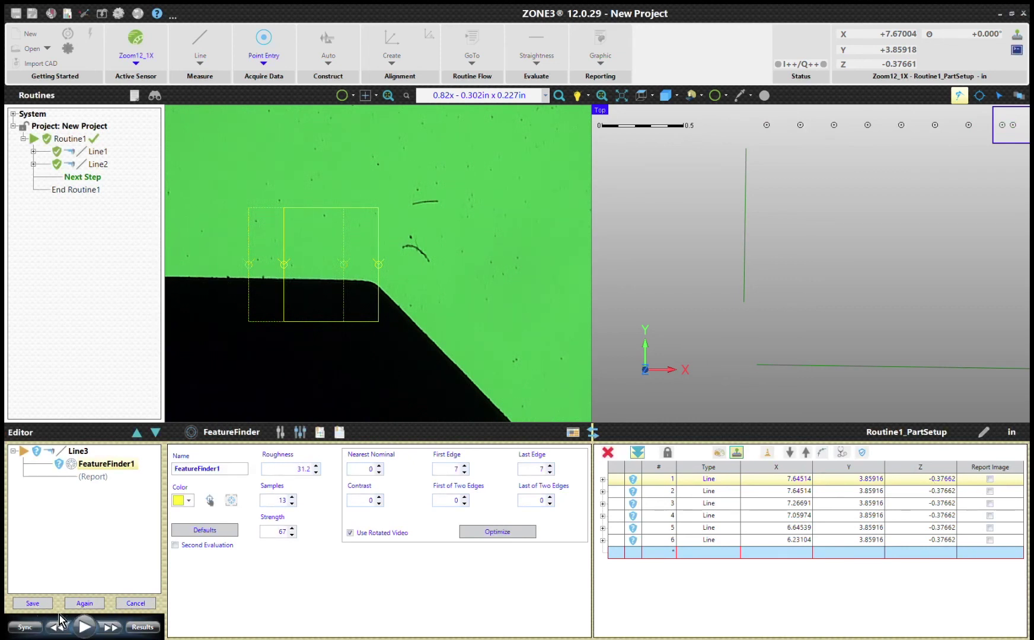
- Replay Line3's six generated finder boxes; only result 3 passes
click(85, 627)
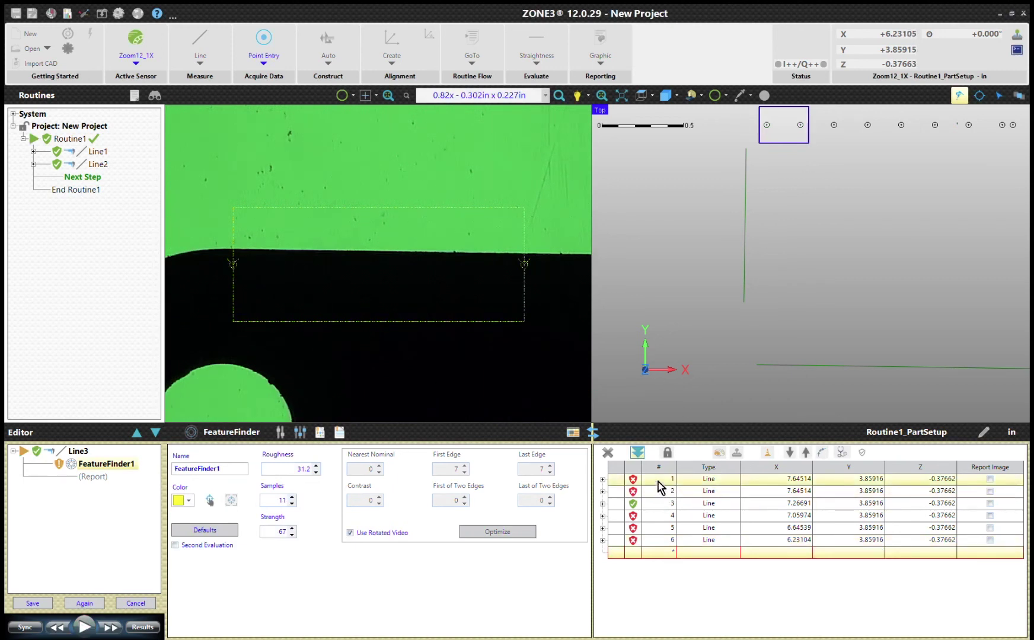
- Select all six Line3 finder results and rerun them with 13 samples
click(691, 479)
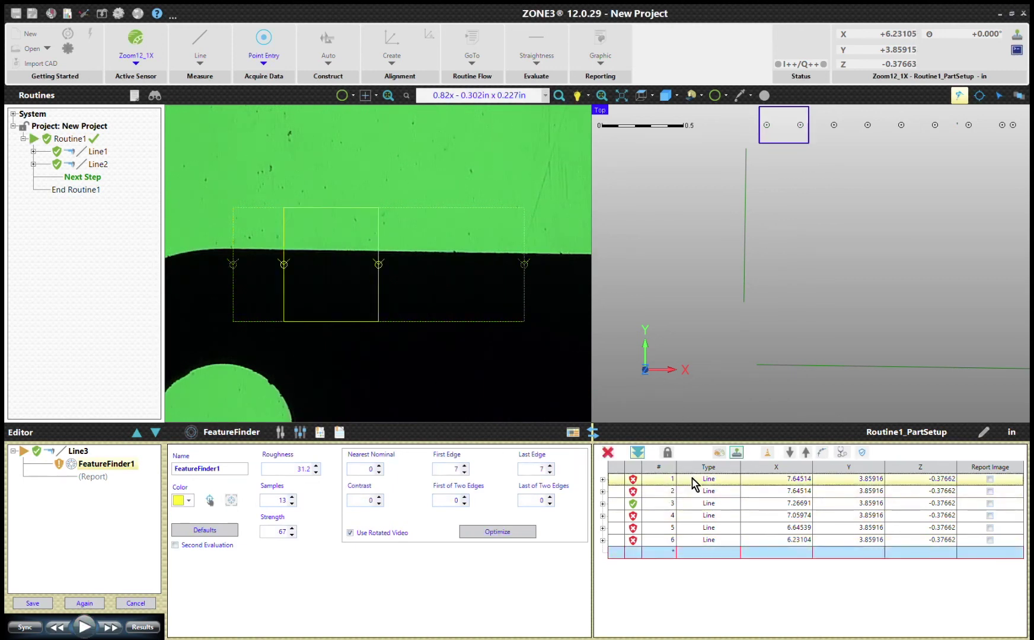
shift+click(712, 537)
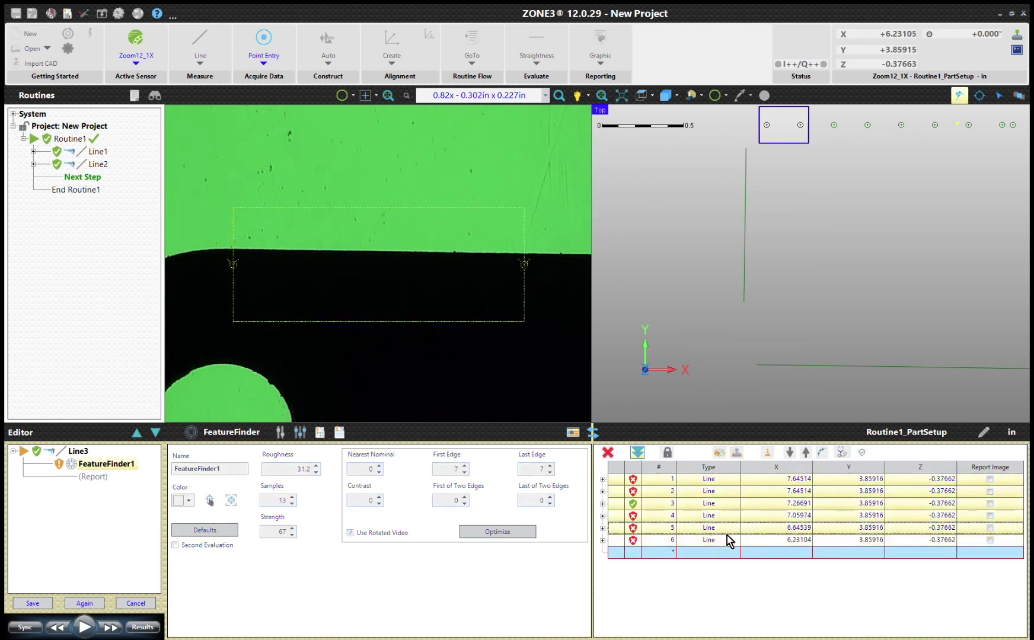
click(695, 542)
click(700, 482)
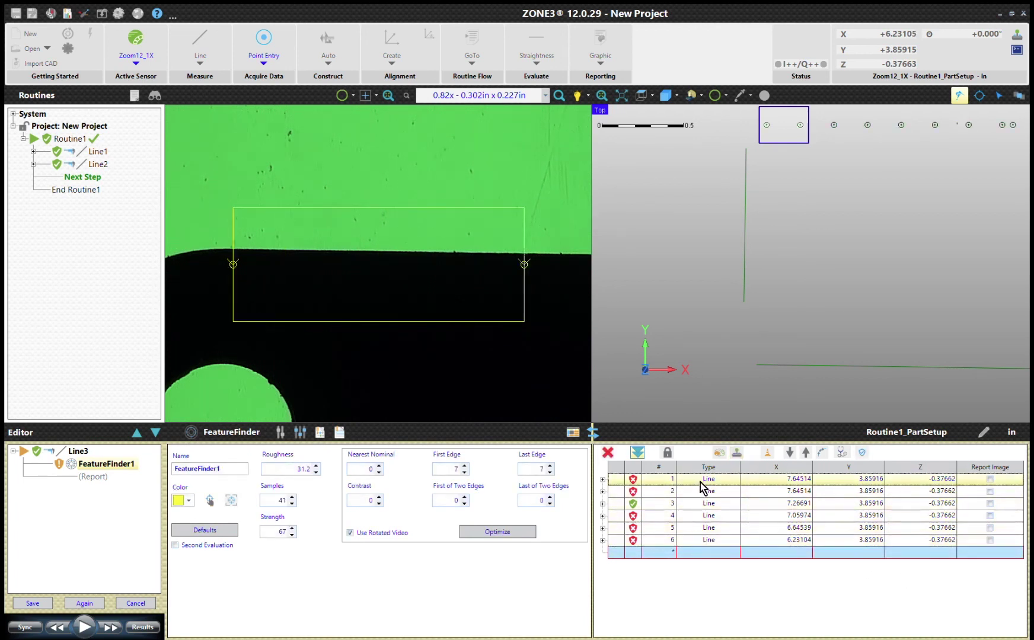
shift+click(711, 542)
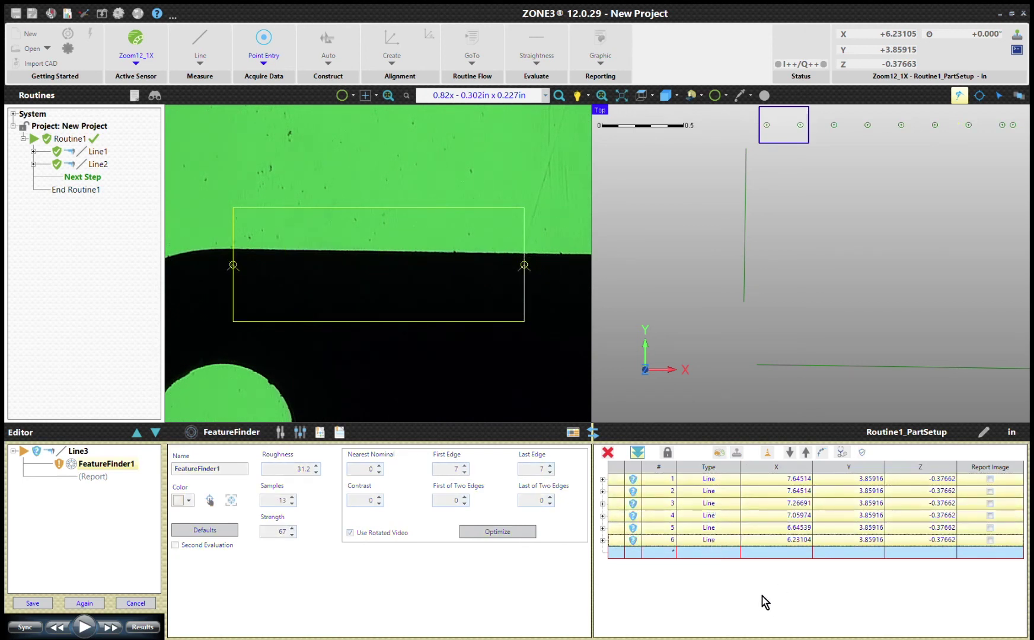
click(83, 627)
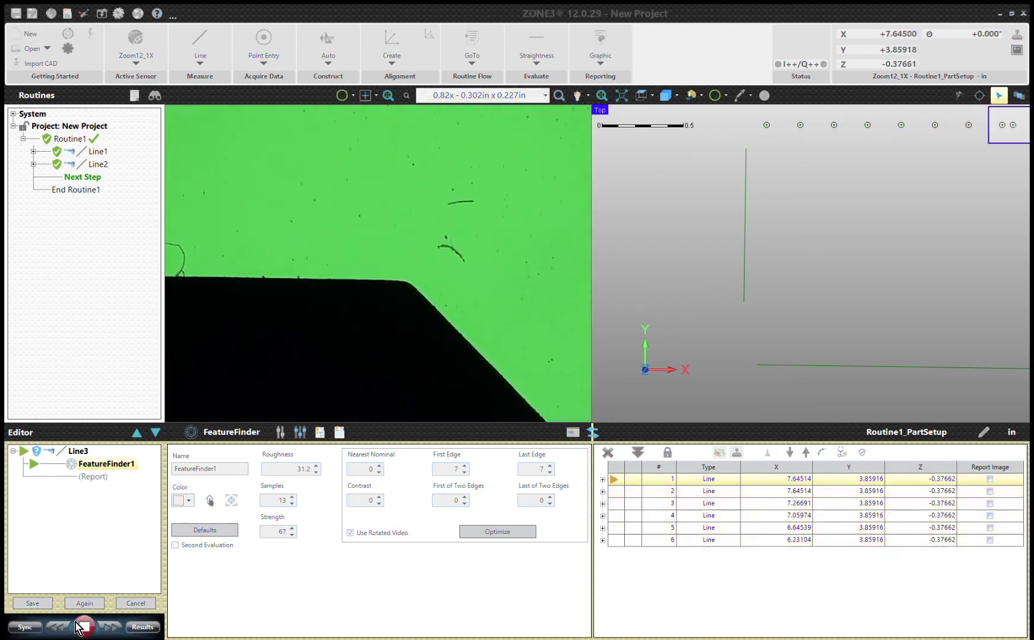